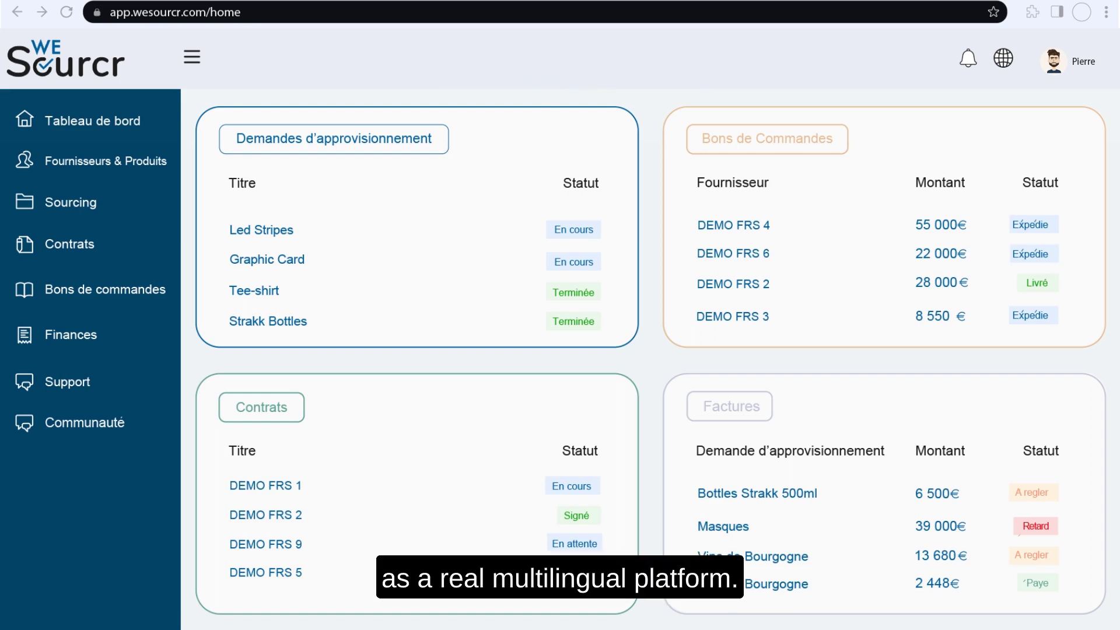
- Open the interface language selector on the WeSourcr dashboard
left_click(1003, 59)
- Set the interface language to English and open the Users page from the avatar menu
left_click(821, 112)
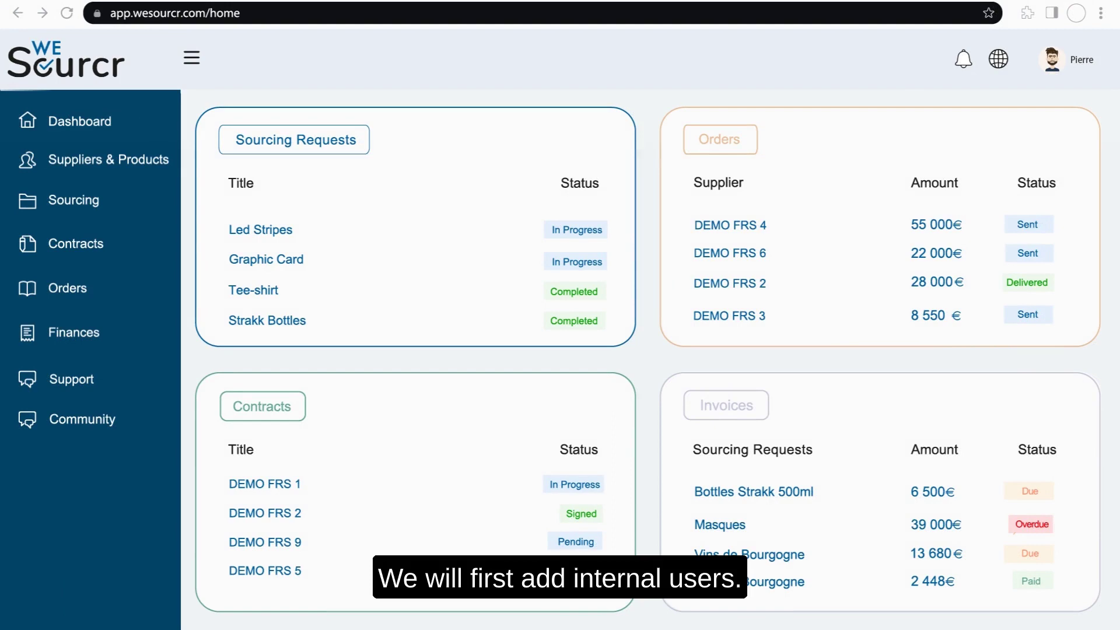
left_click(1055, 66)
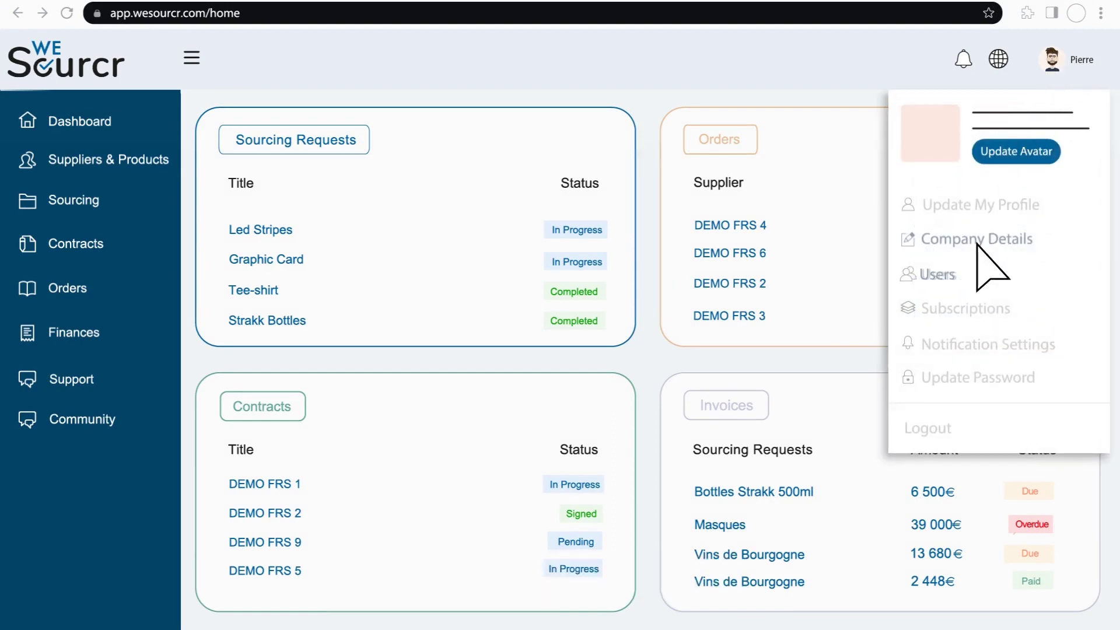
left_click(967, 280)
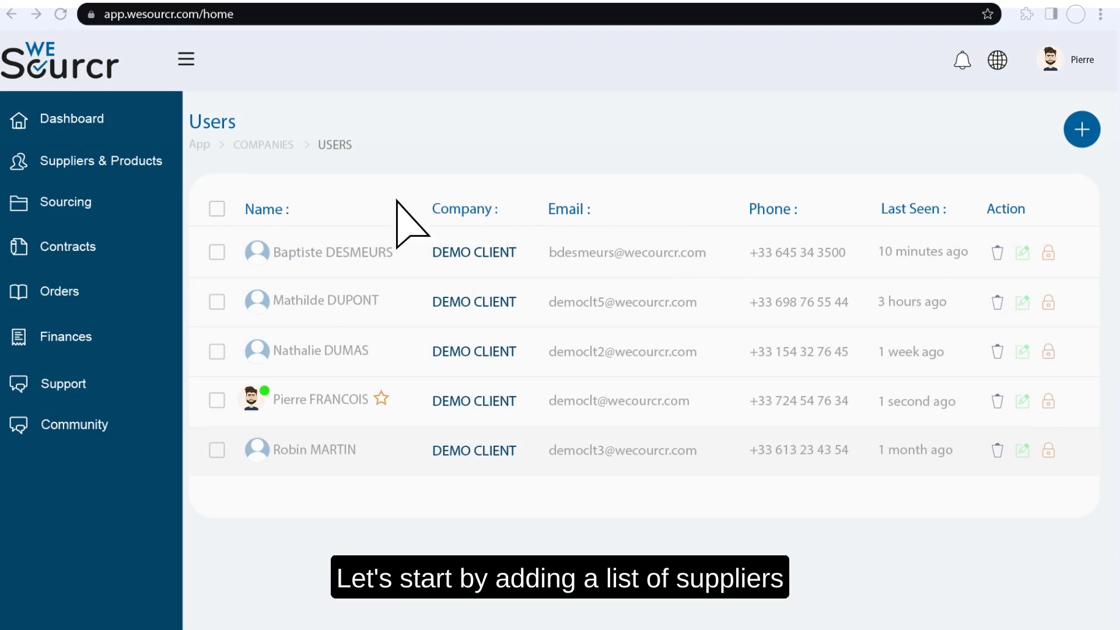
- Open Suppliers & Products and preview the Supplier Form and import dialog, closing both
left_click(106, 157)
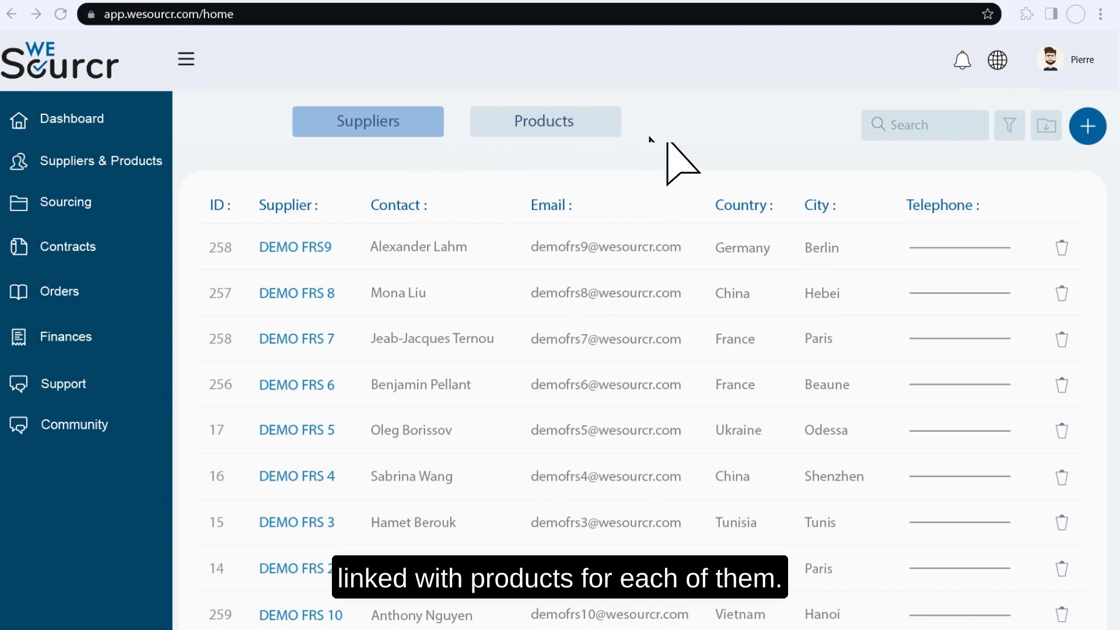
left_click(1088, 127)
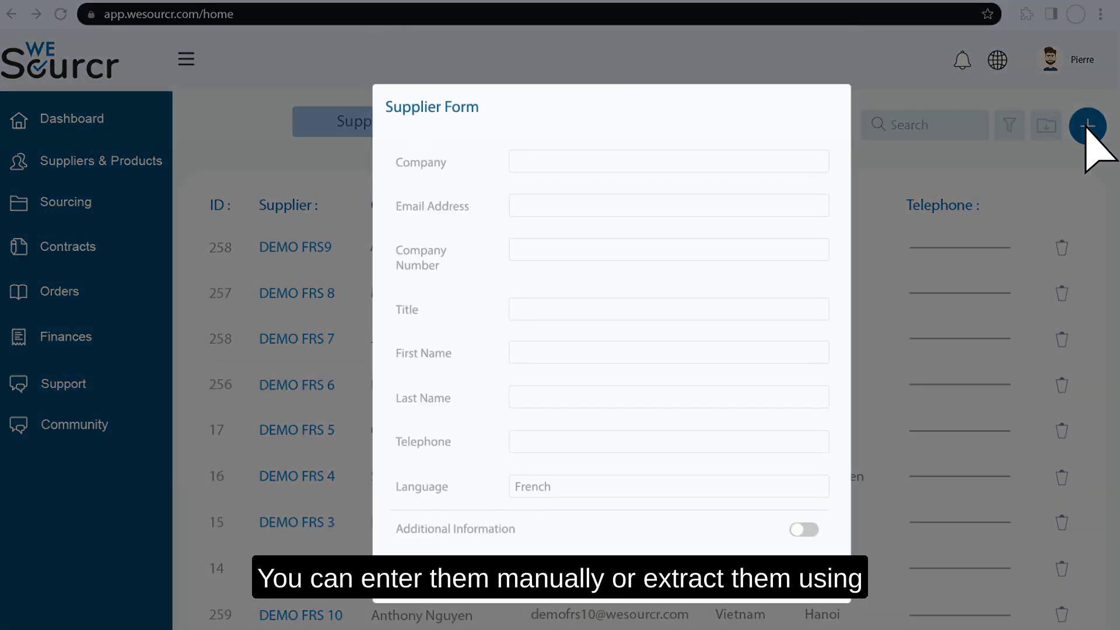
left_click(1087, 127)
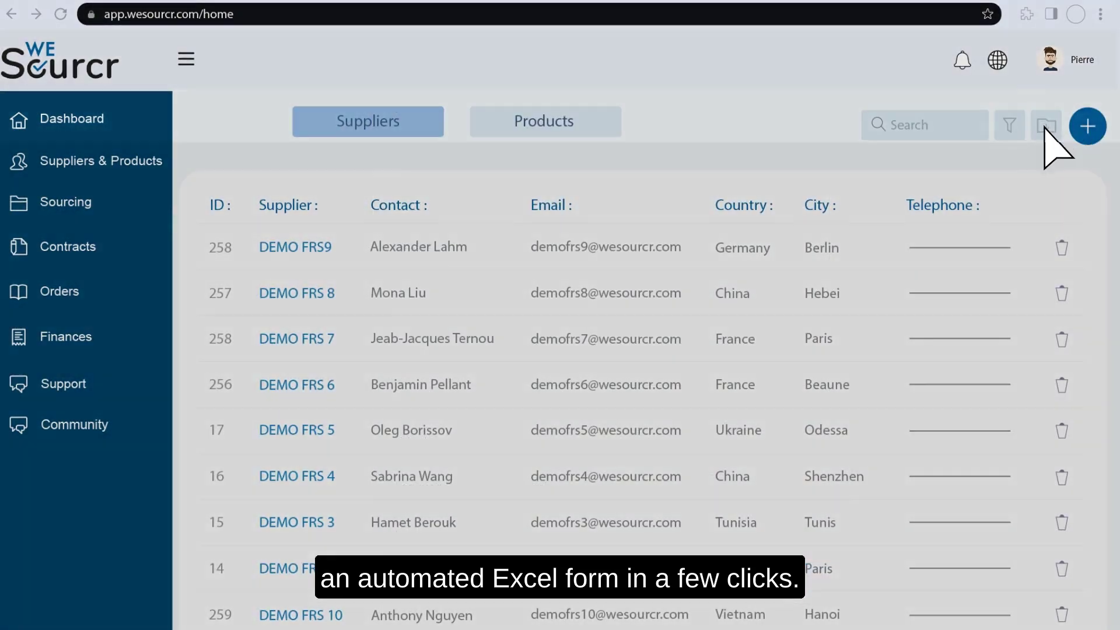
left_click(1047, 127)
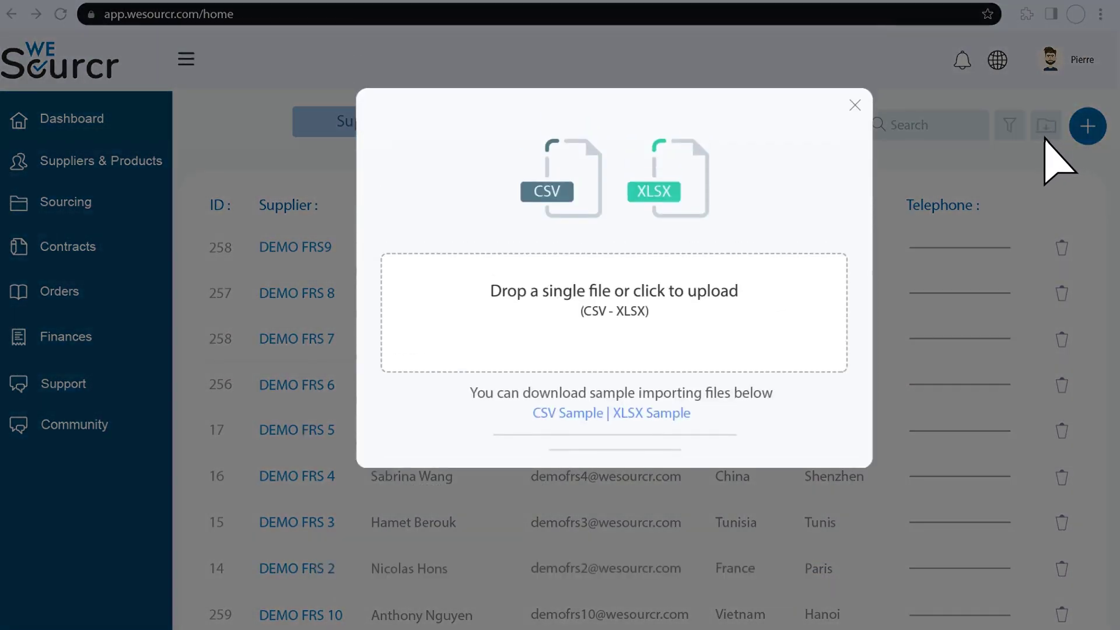
left_click(856, 105)
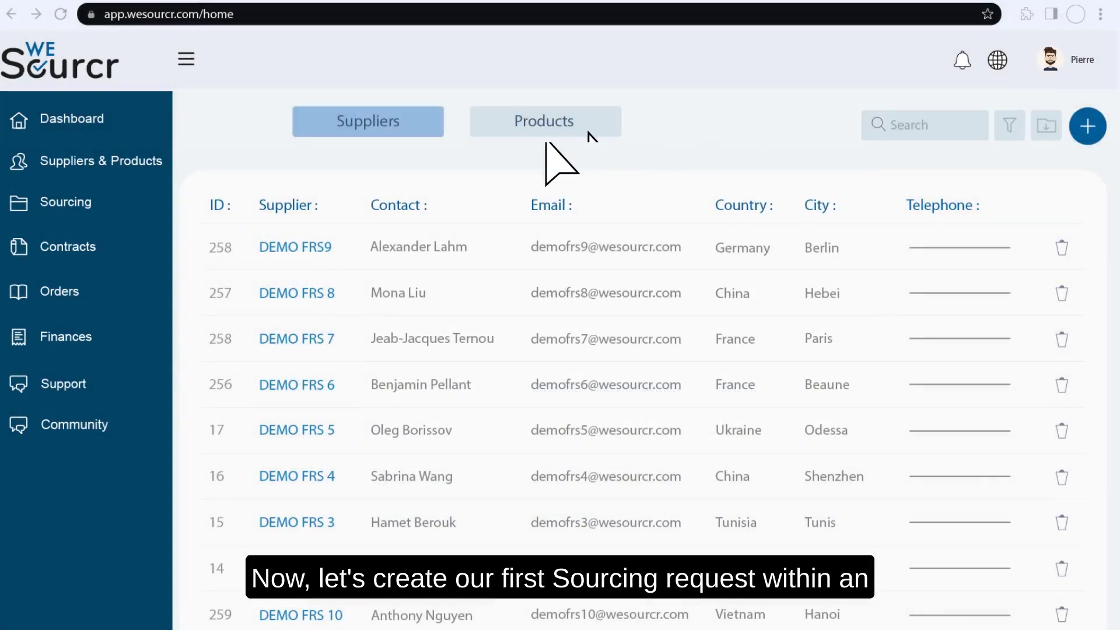
- Fill in a Solar Panel request for 500 units in the Home & Garden category
left_click(78, 199)
type("r Panel")
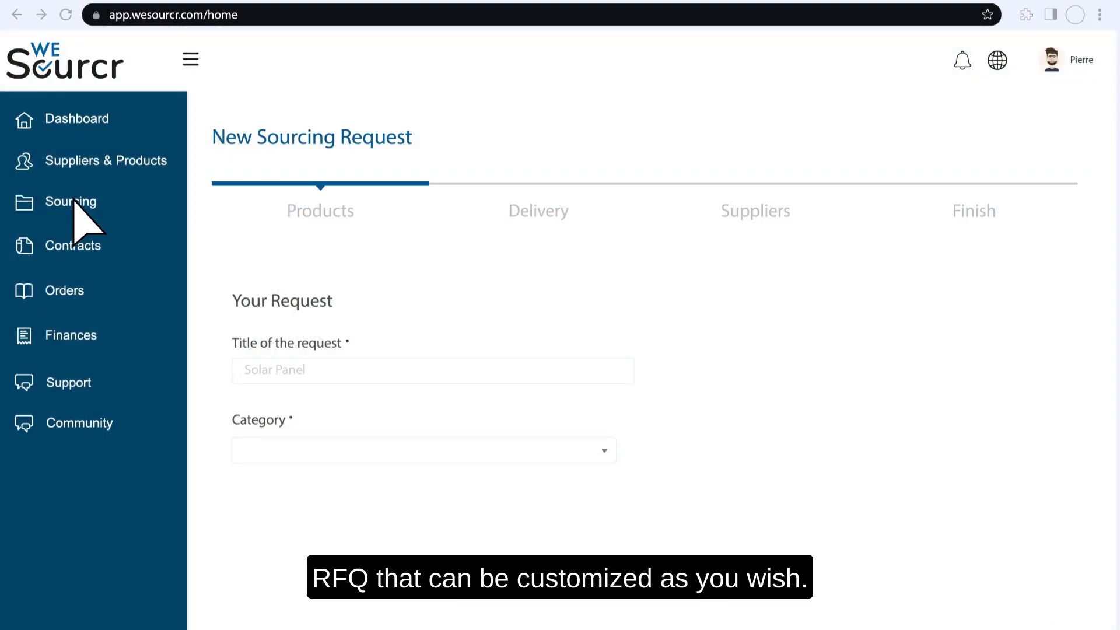
left_click(345, 455)
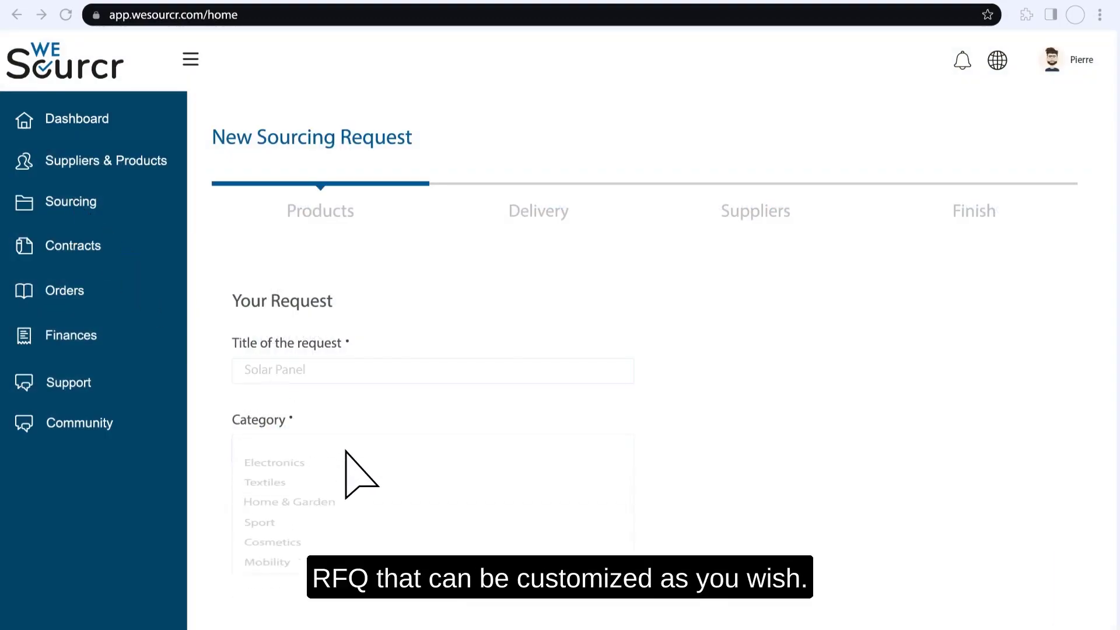
left_click(362, 528)
scroll(368, 543, "down", 2)
scroll(360, 531, "down", 1)
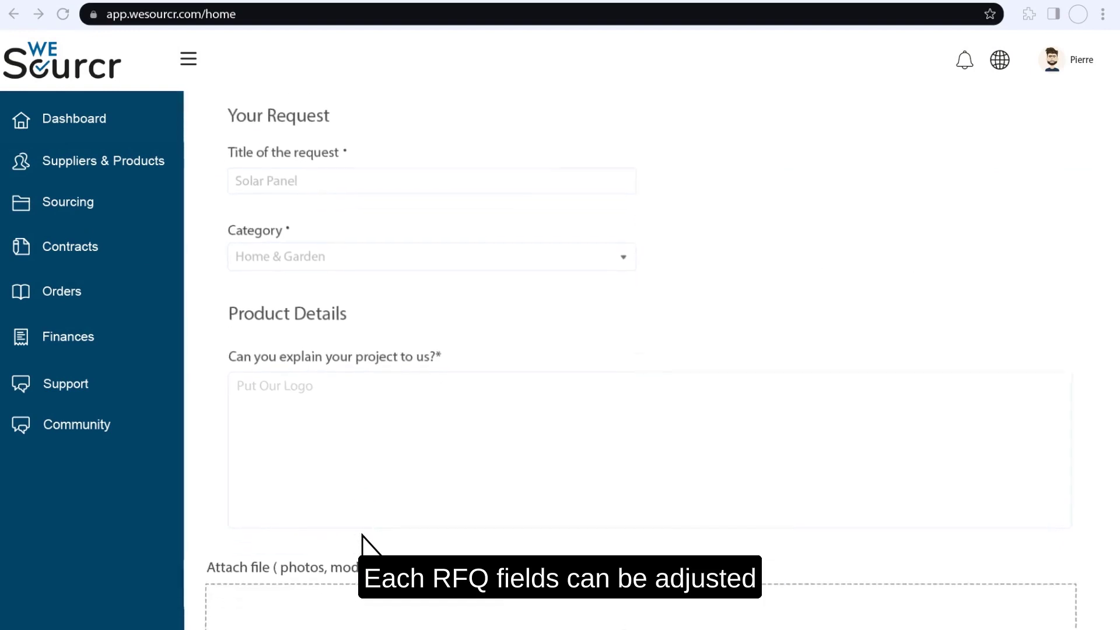
scroll(360, 532, "down", 1)
scroll(357, 536, "down", 2)
scroll(355, 540, "down", 2)
scroll(355, 540, "down", 1)
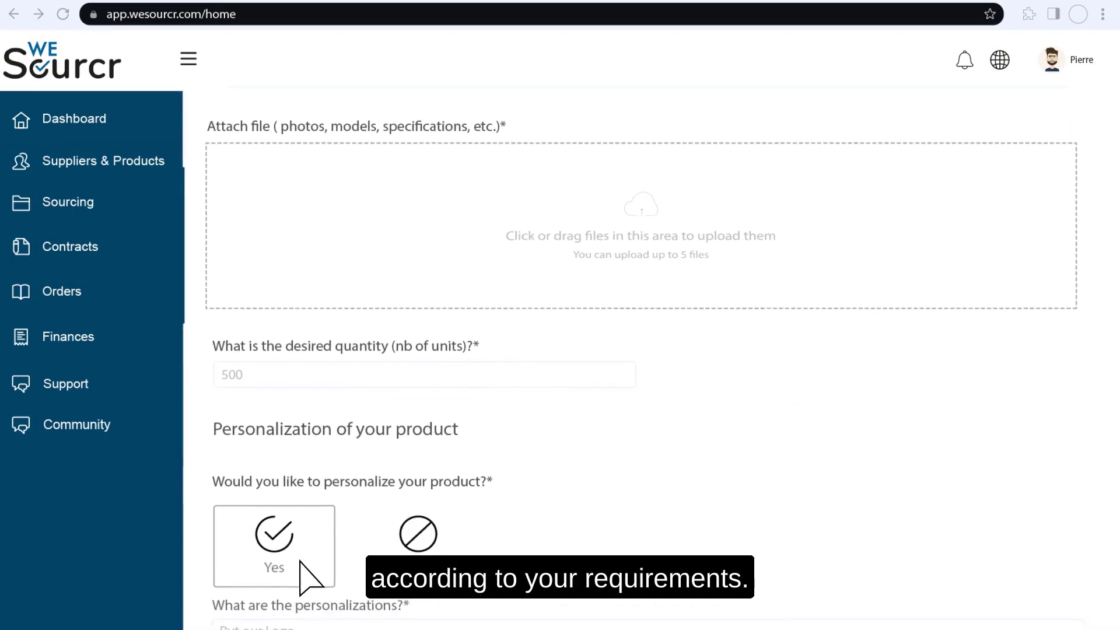
scroll(313, 580, "down", 5)
left_click(1037, 549)
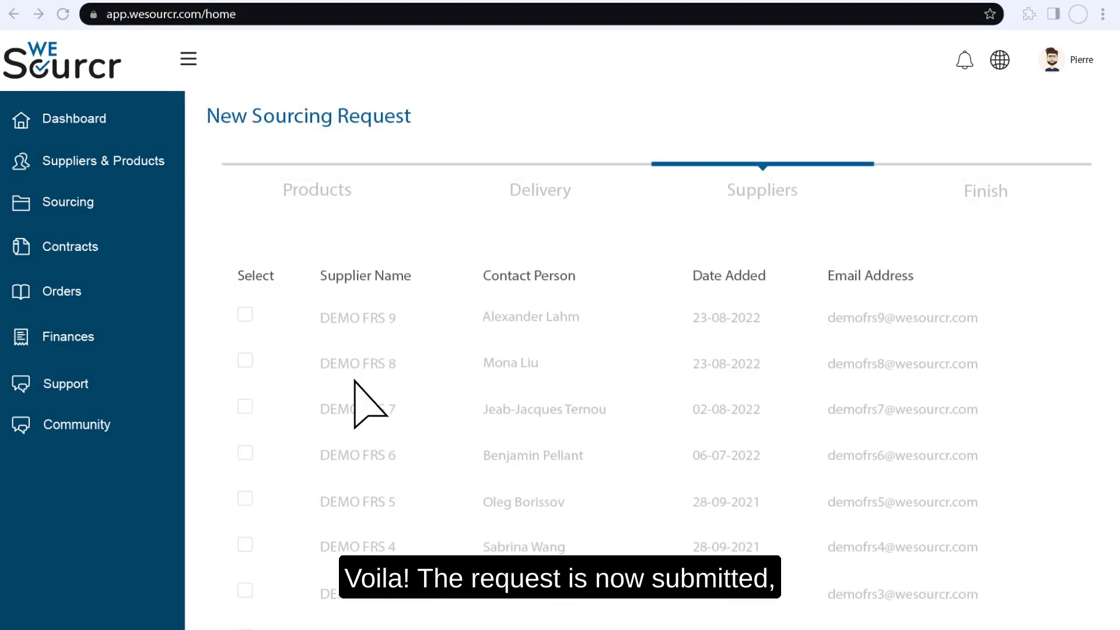
- Select suppliers DEMO FRS 8, 2 and 1 and send the sourcing request
left_click(246, 360)
scroll(242, 555, "down", 2)
left_click(245, 560)
left_click(245, 580)
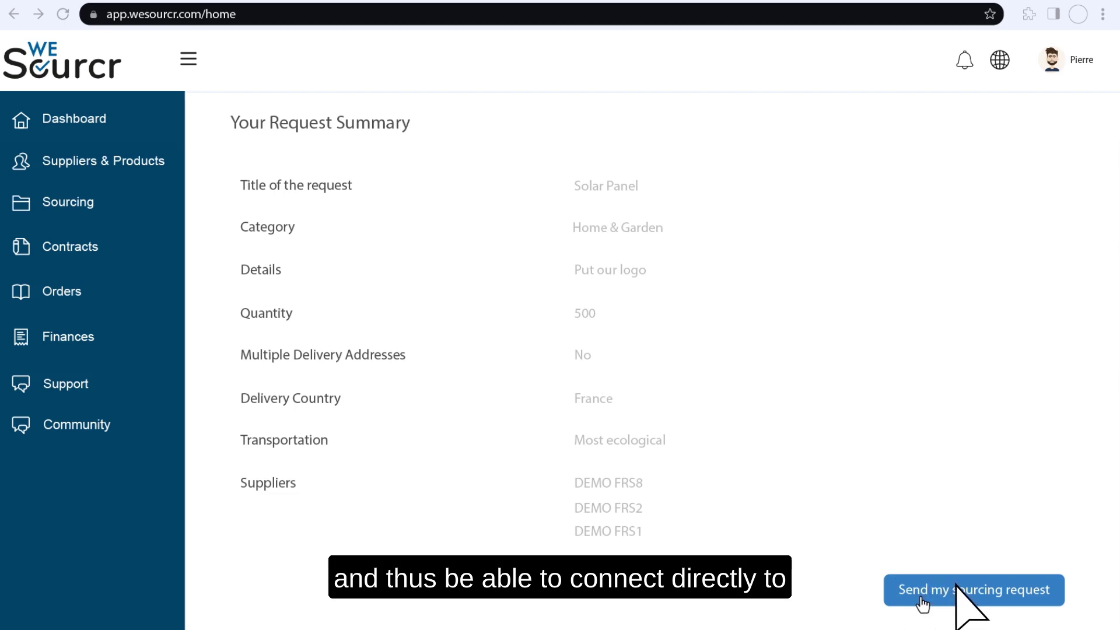
left_click(921, 597)
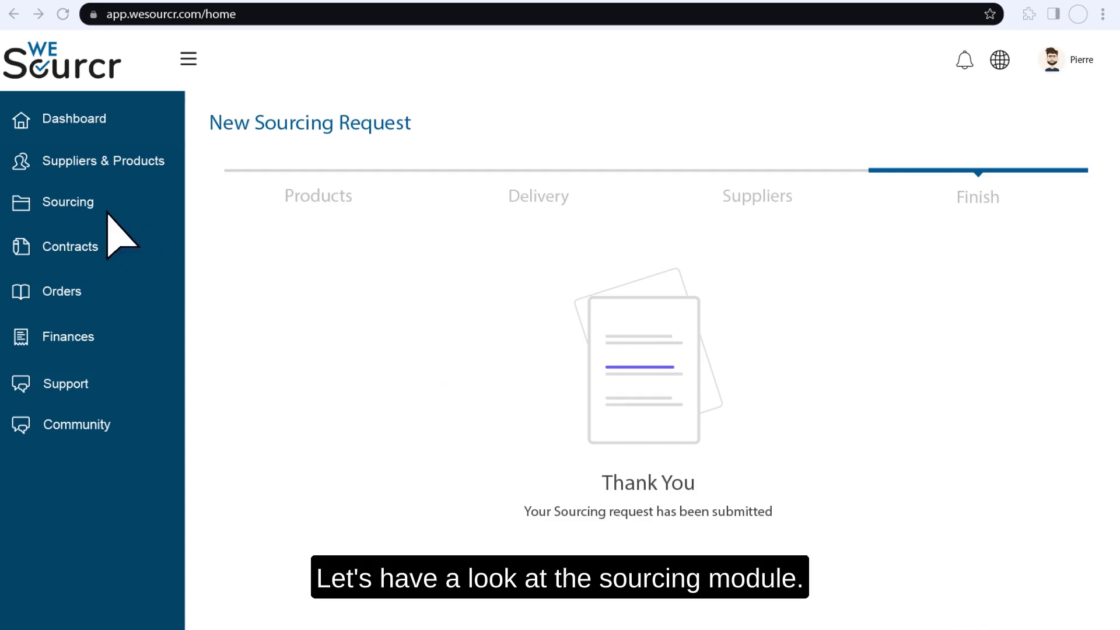
left_click(86, 206)
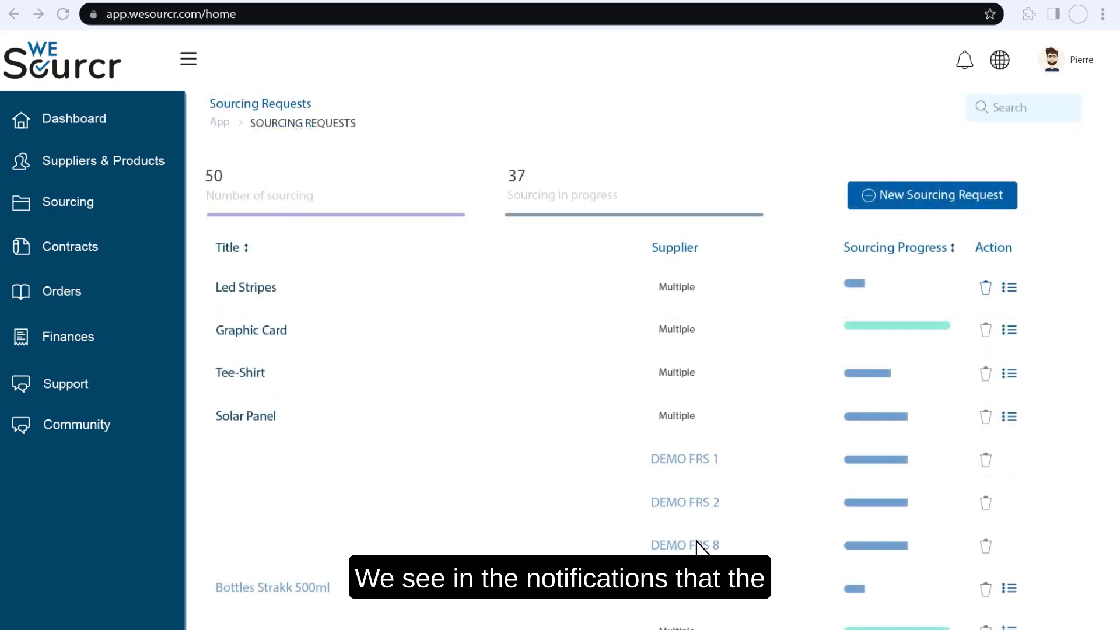
- Open DEMO FRS 8's Solar Panel 320W offer and write a chat message saying 'i asked for a quote.'
left_click(685, 545)
scroll(697, 548, "down", 1)
scroll(698, 547, "down", 2)
scroll(697, 547, "down", 1)
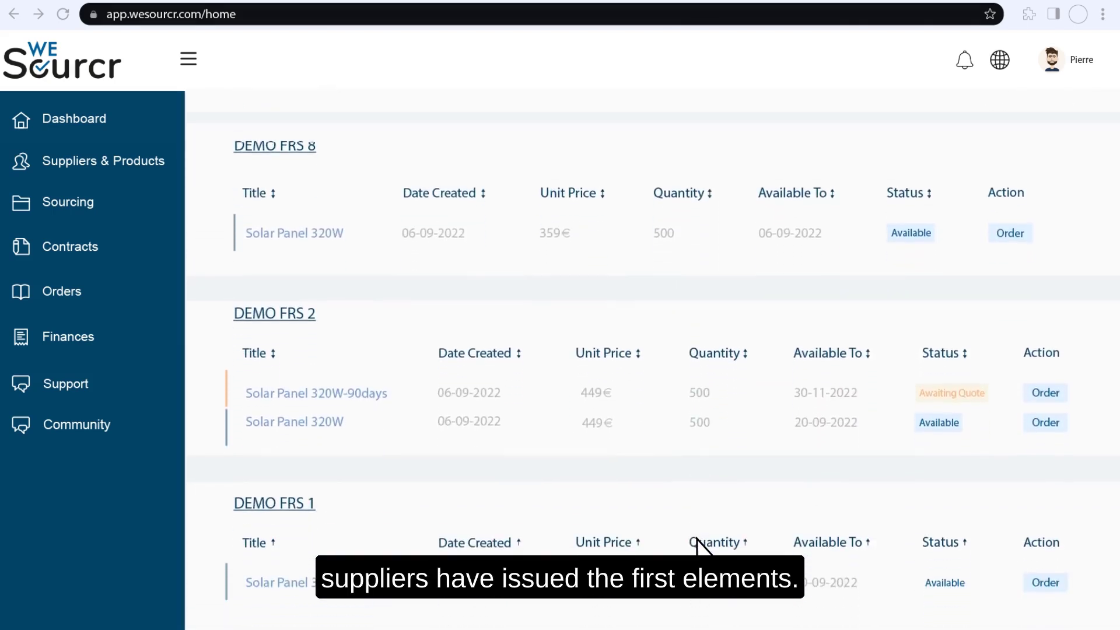
scroll(701, 541, "up", 2)
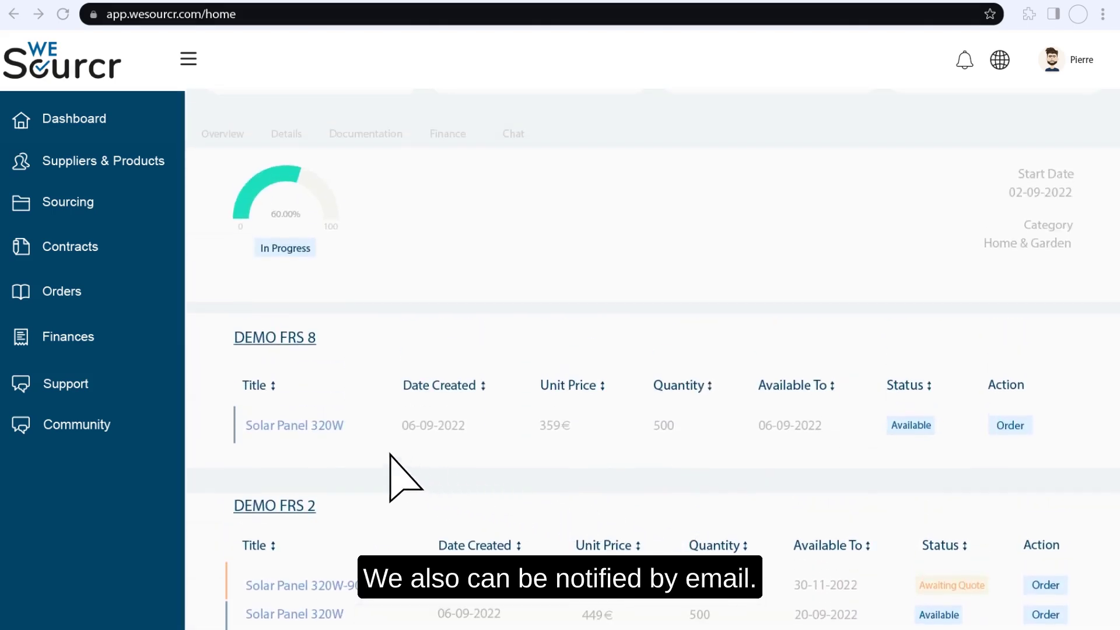
left_click(291, 428)
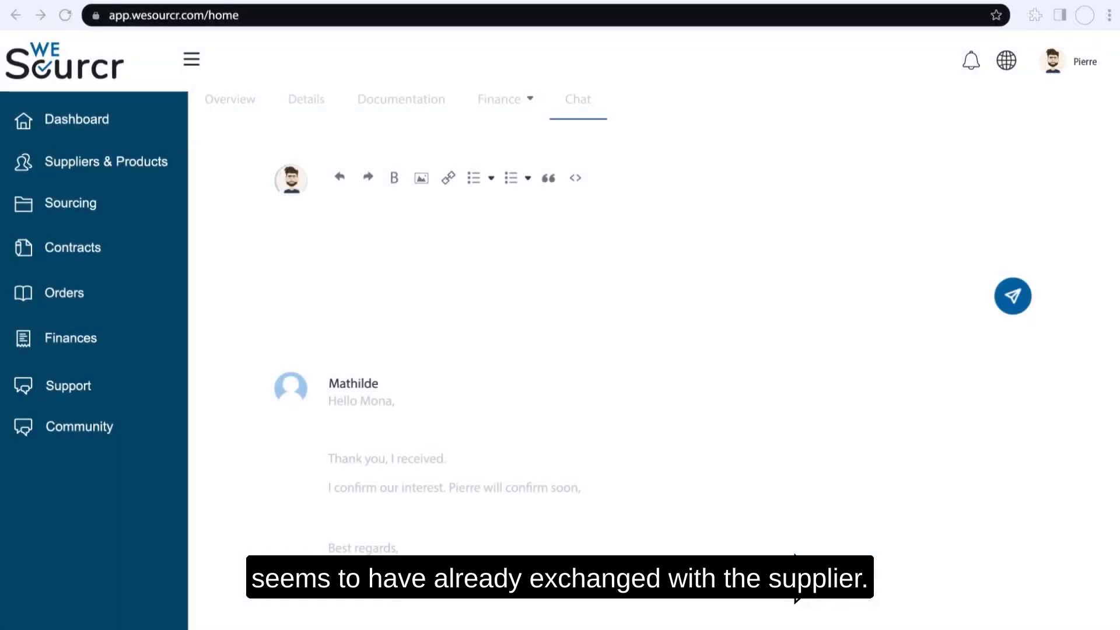
type("Hello Mona,")
key("Return")
type("i ask")
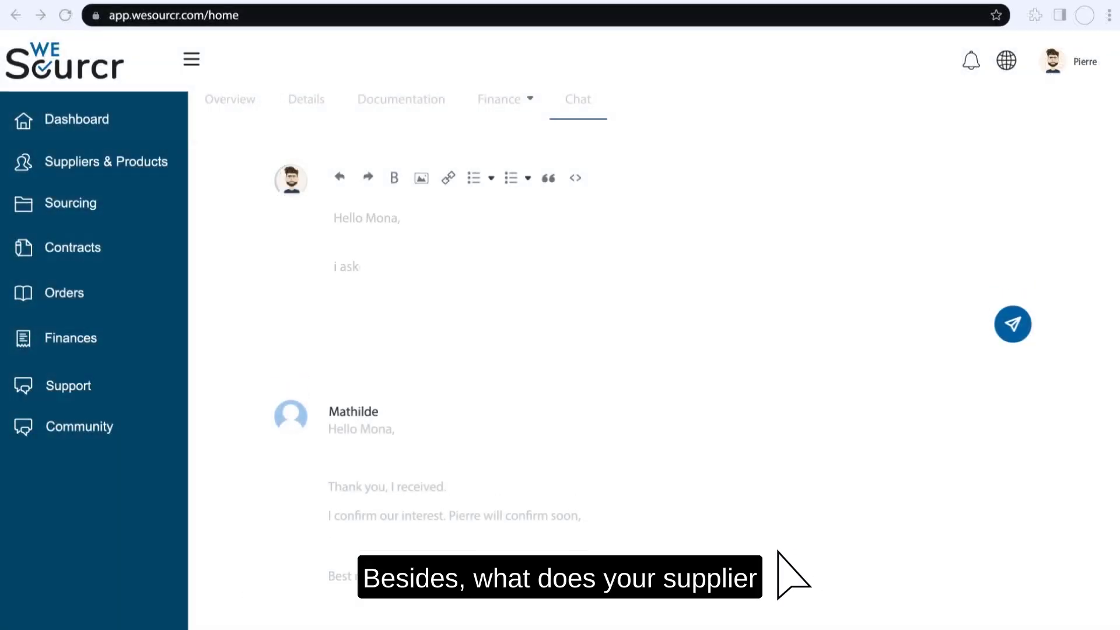
type("ed for a quote.")
key("Return")
type("Best regards,")
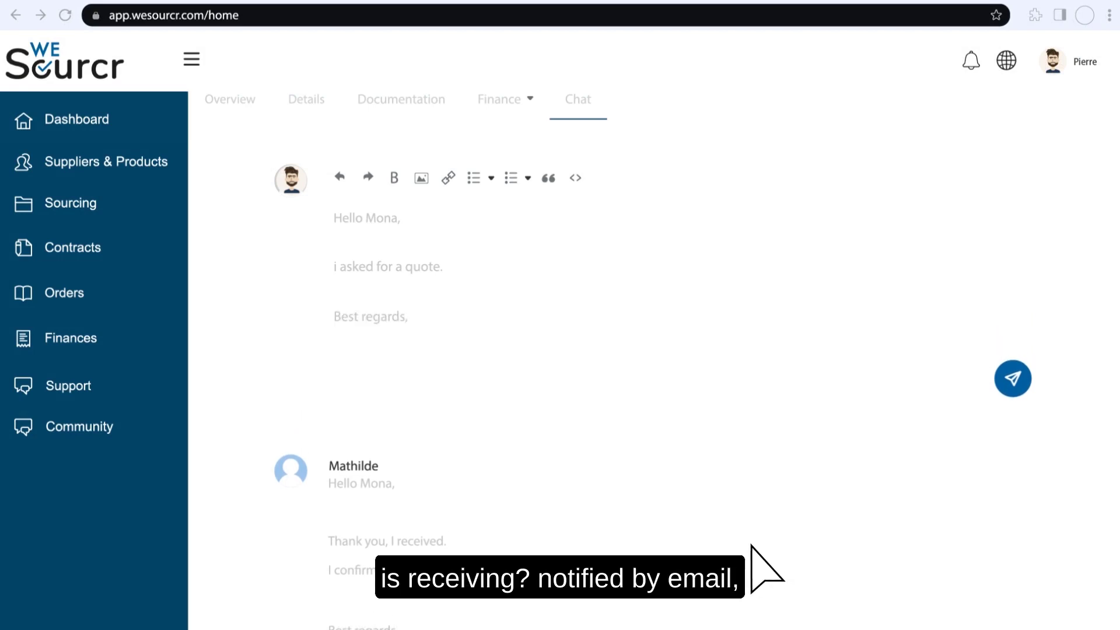
key("Return")
type("Pi")
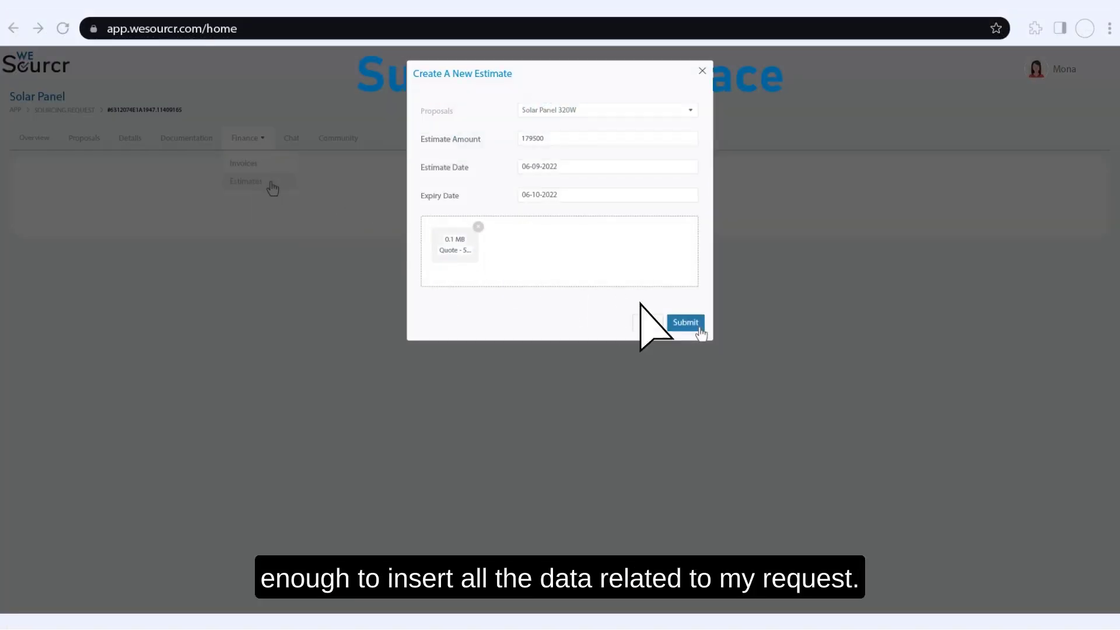
- Submit the 179 500€ estimate in the Create A New Estimate dialog
left_click(685, 323)
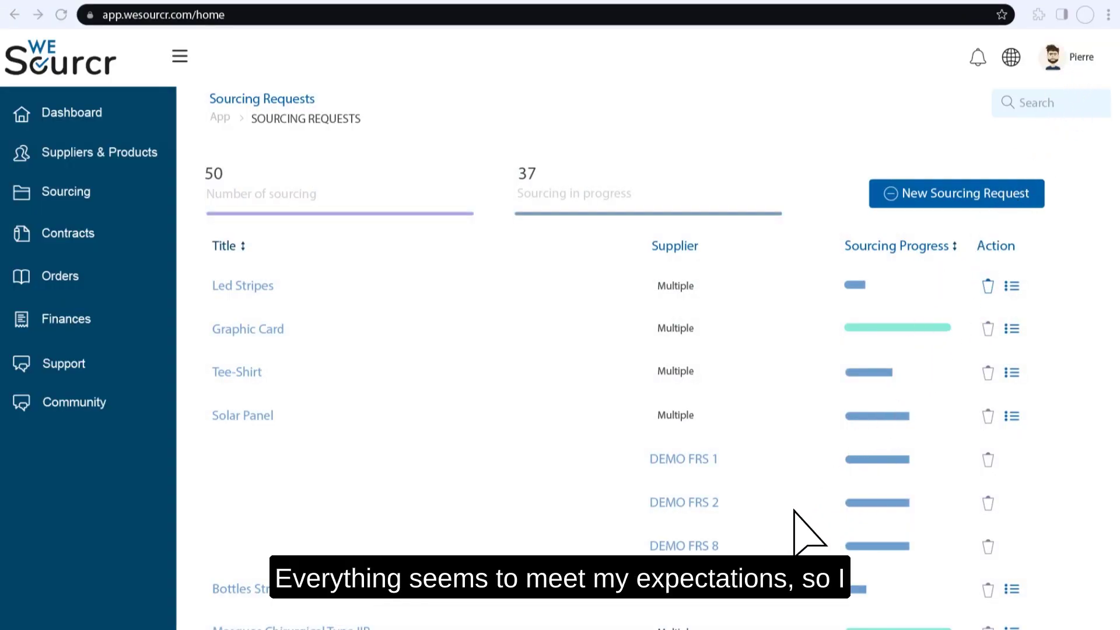
- Accept DEMO FRS 8's Solar Panel 320W quote from its offer details
left_click(688, 537)
scroll(701, 525, "down", 1)
scroll(692, 490, "down", 1)
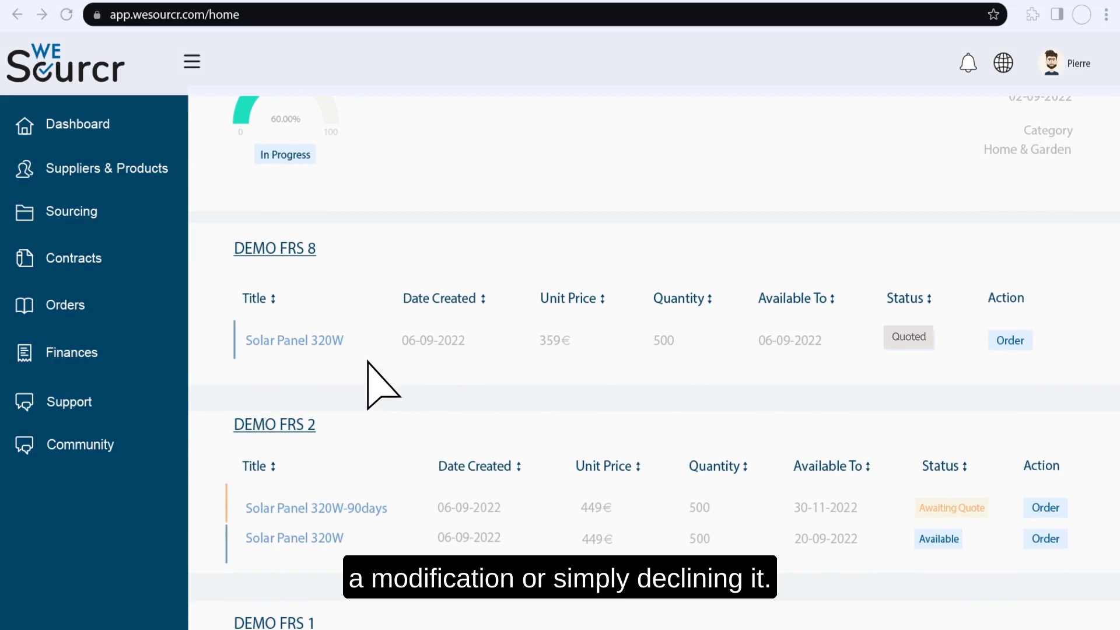
left_click(322, 350)
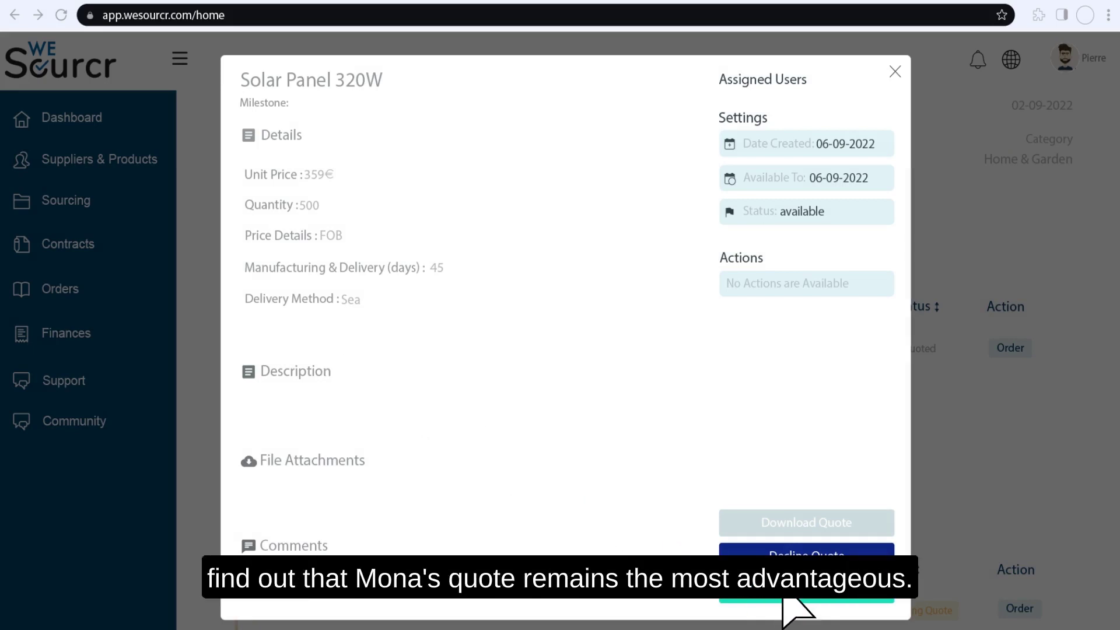
left_click(801, 593)
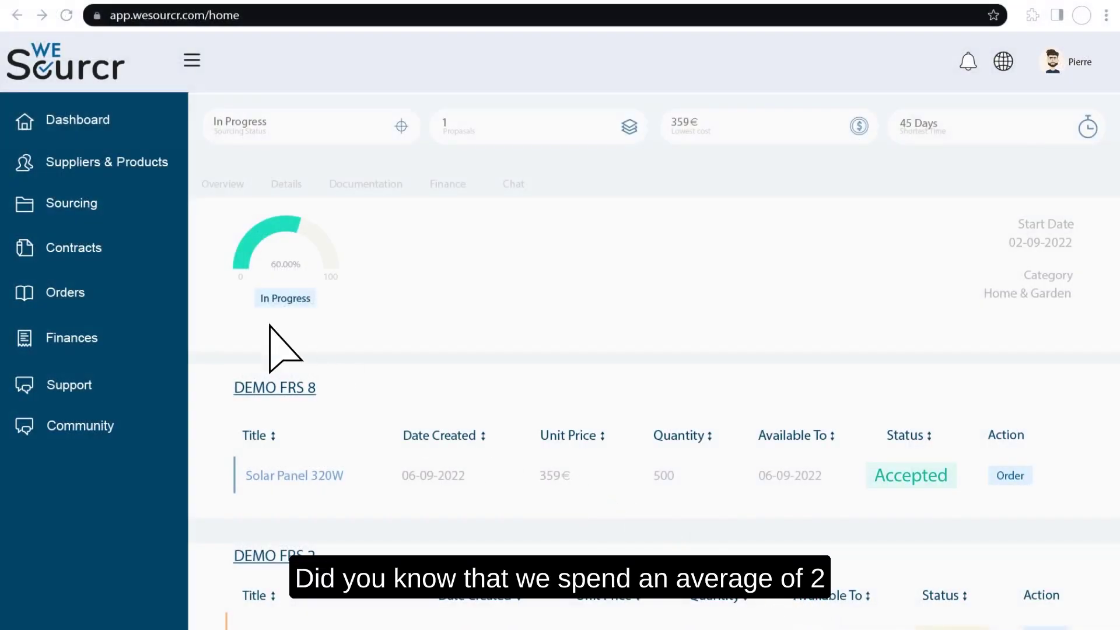
left_click(82, 250)
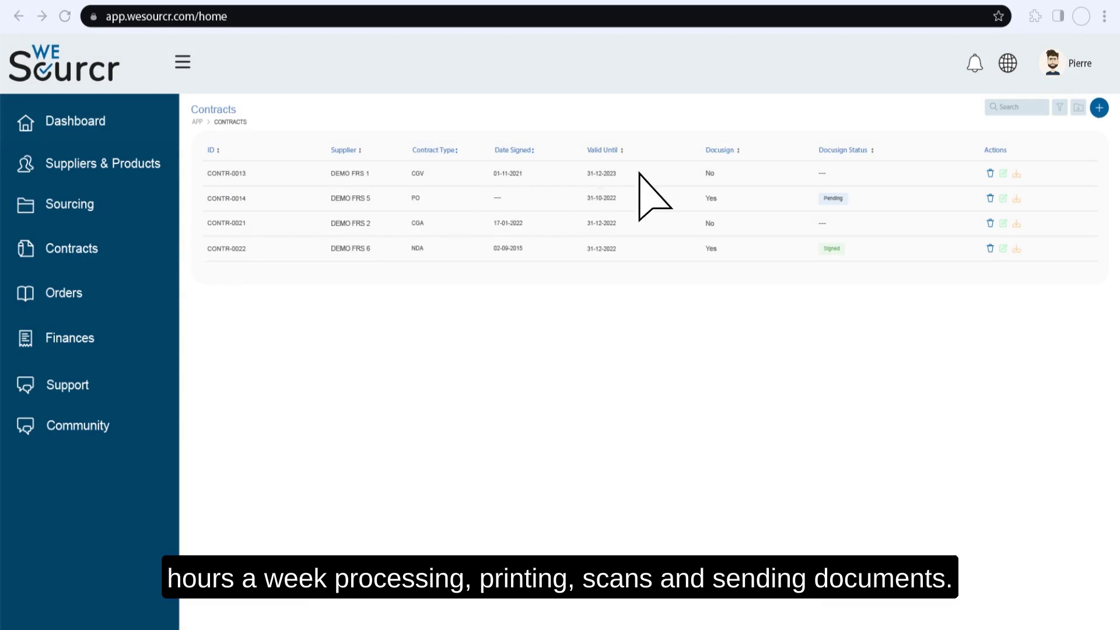
- Upload the DEMO FRS 8 contract, valid until 31-10-2022
left_click(1099, 106)
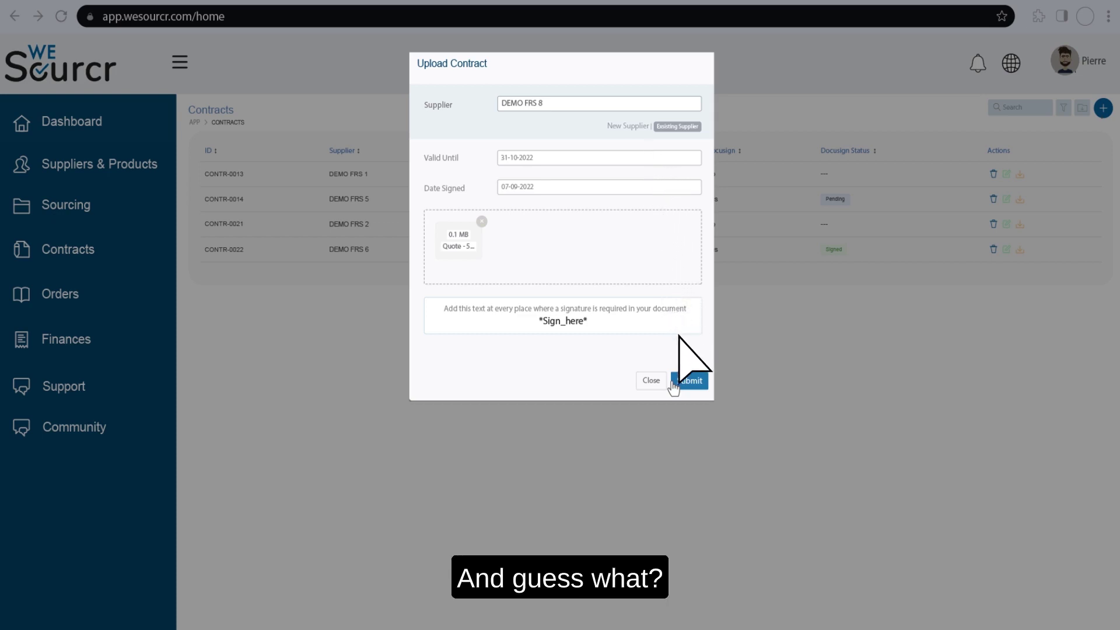
left_click(673, 388)
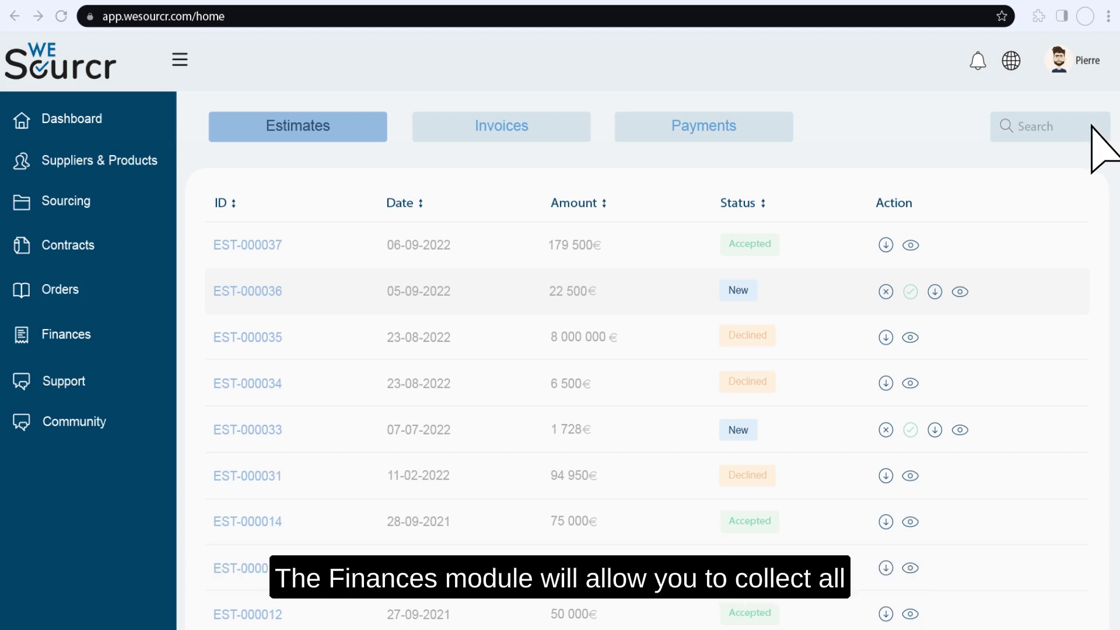
- Browse the Finances invoices and payments, then go to the Orders page
left_click(530, 131)
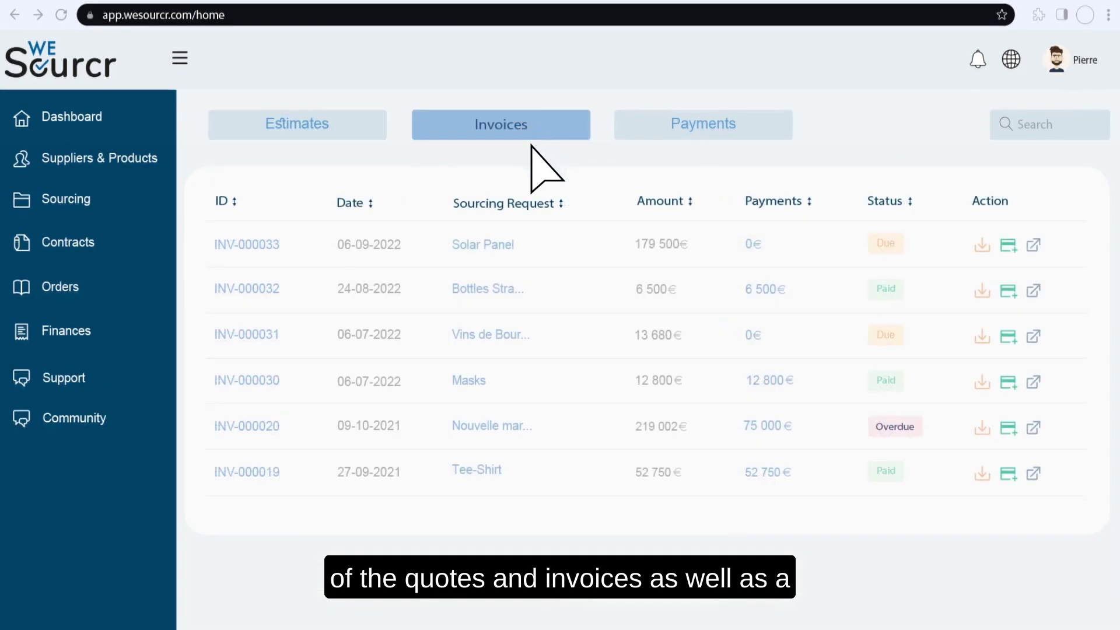
left_click(716, 128)
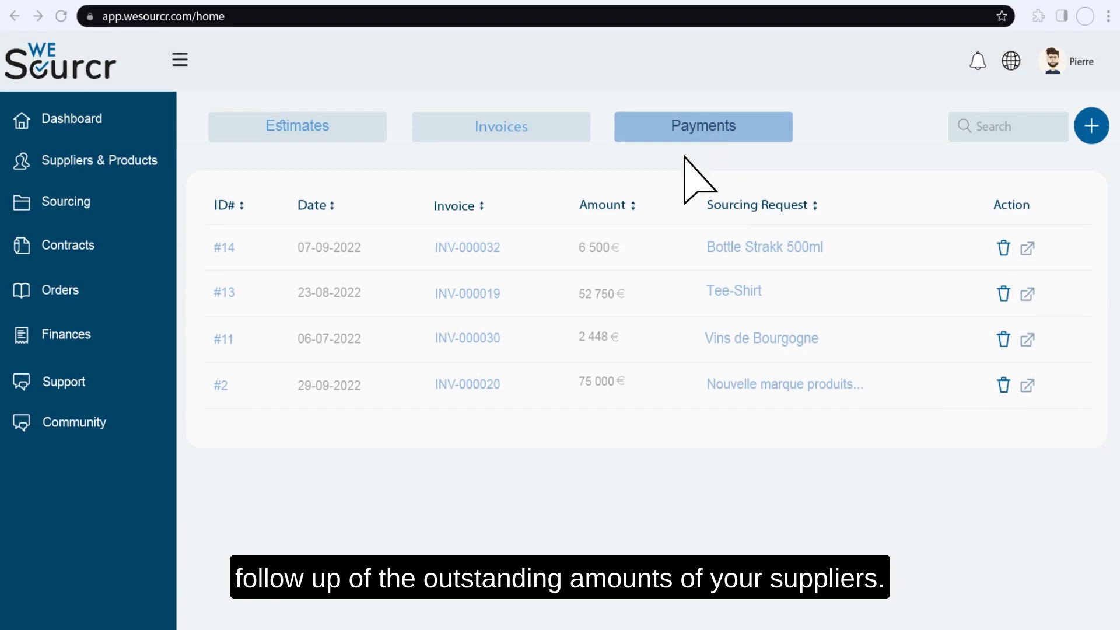
left_click(72, 289)
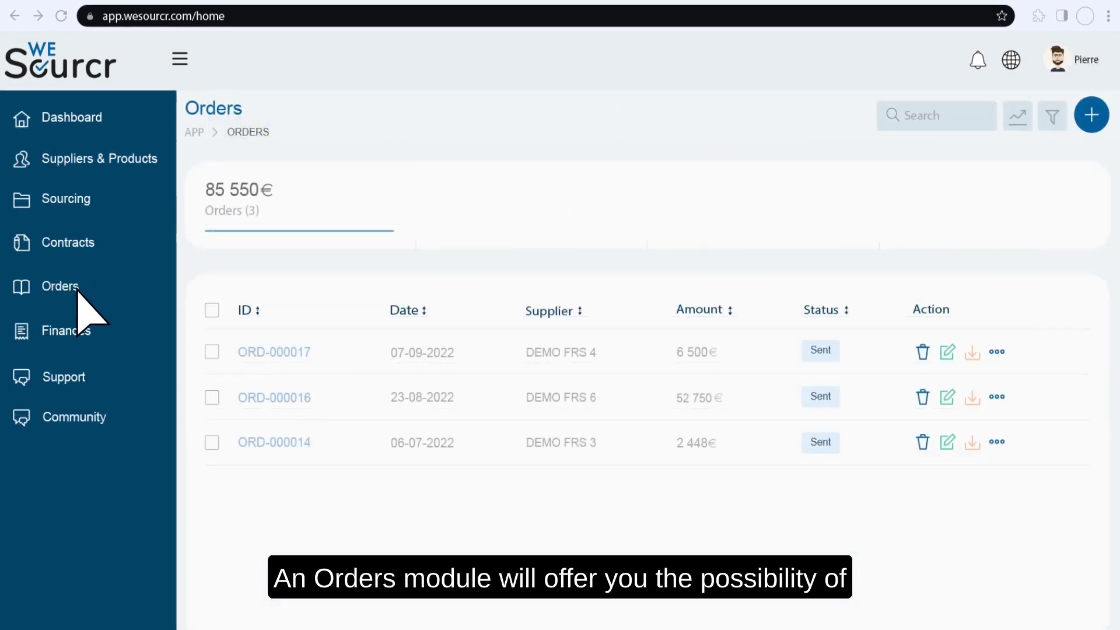